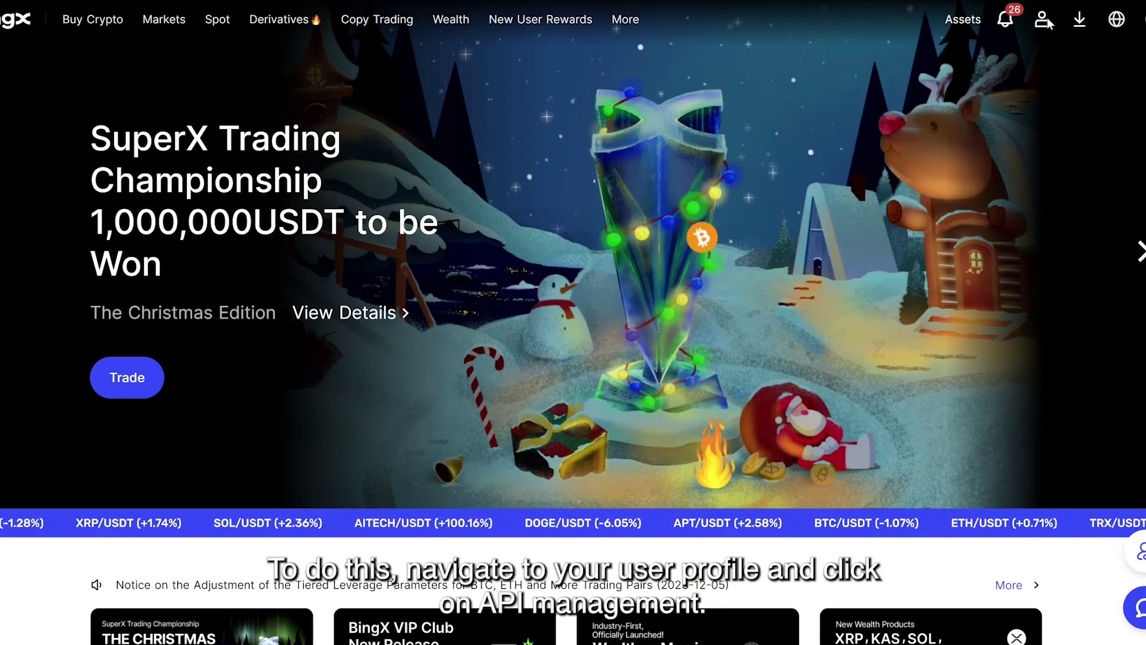
# From API Management, start a new BingX API key labelled 'Cryptohopper video'.
pyautogui.click(1042, 20)
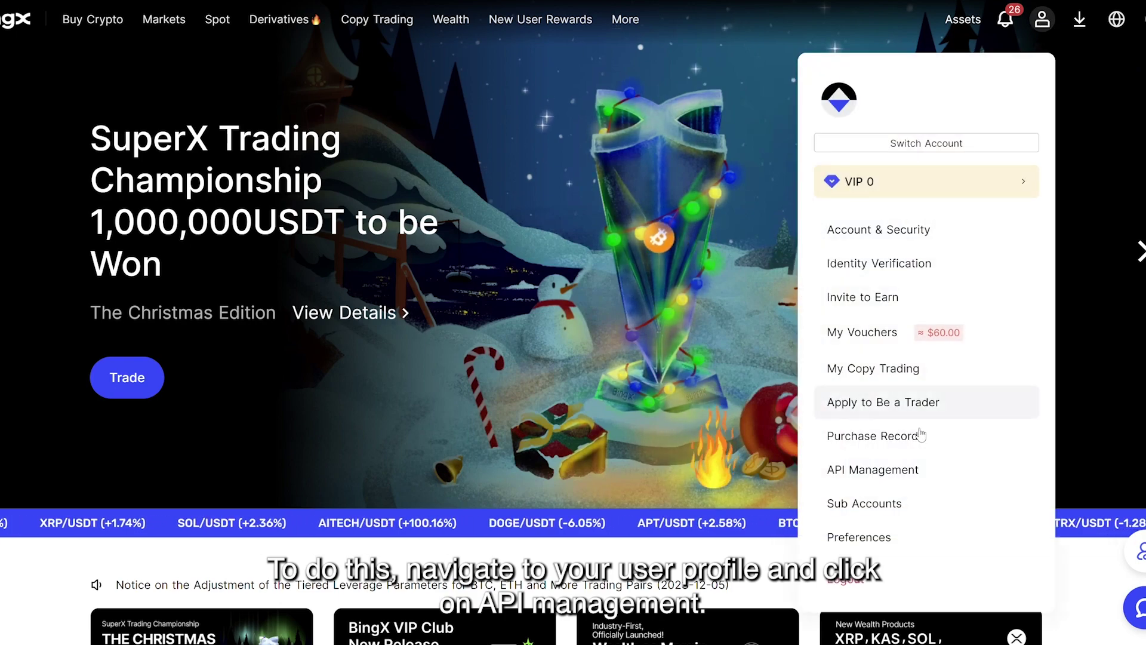
pyautogui.click(845, 467)
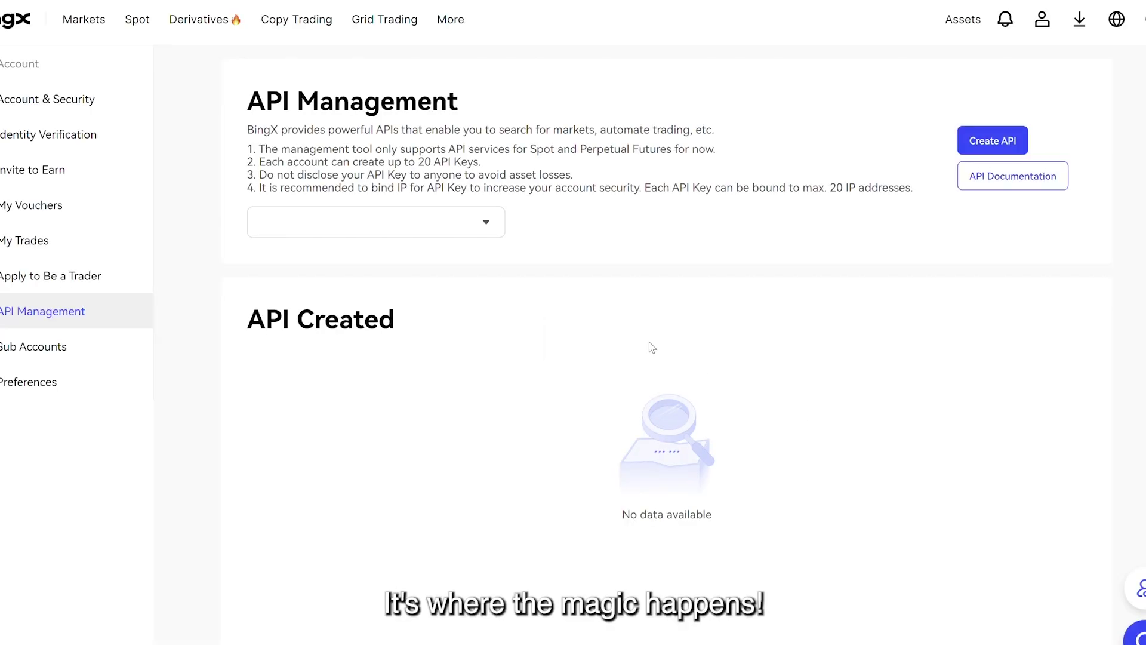
pyautogui.click(992, 141)
pyautogui.click(506, 340)
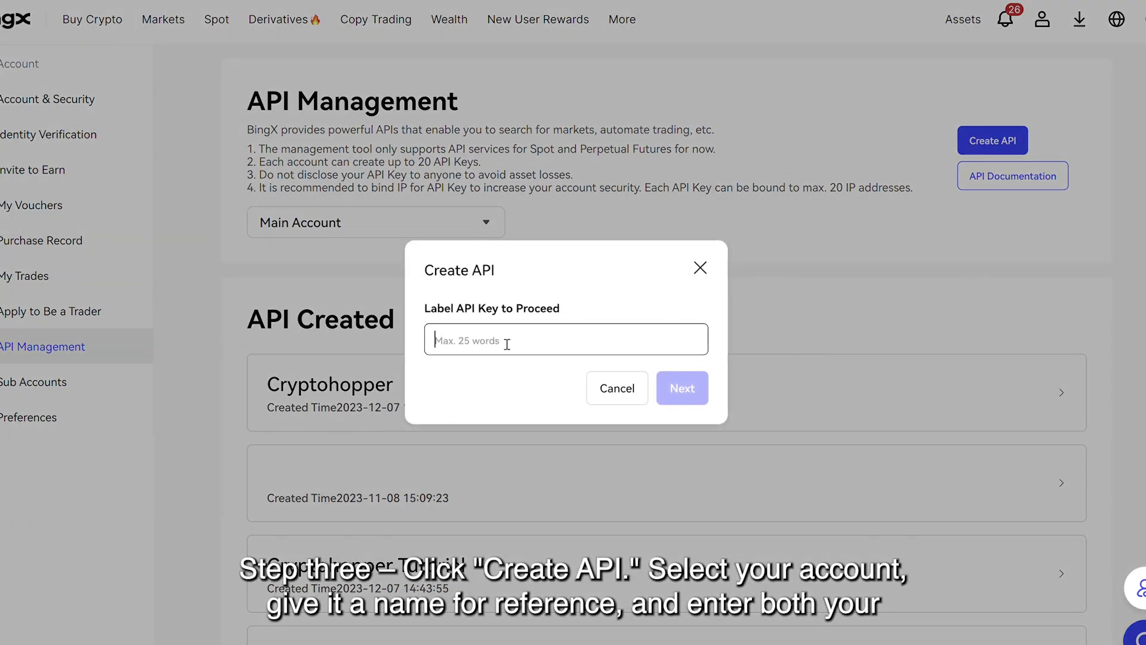
pyautogui.write('Cryptohopper tuto')
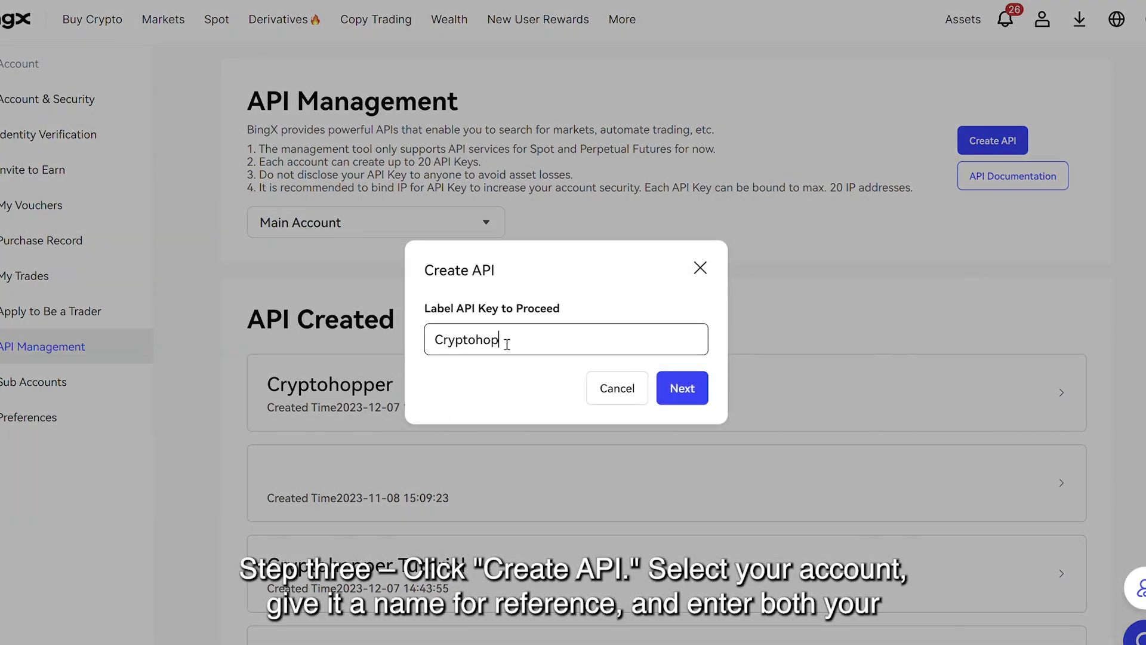
pyautogui.press('BackSpace')
pyautogui.press('BackSpace')
pyautogui.press('BackSpace')
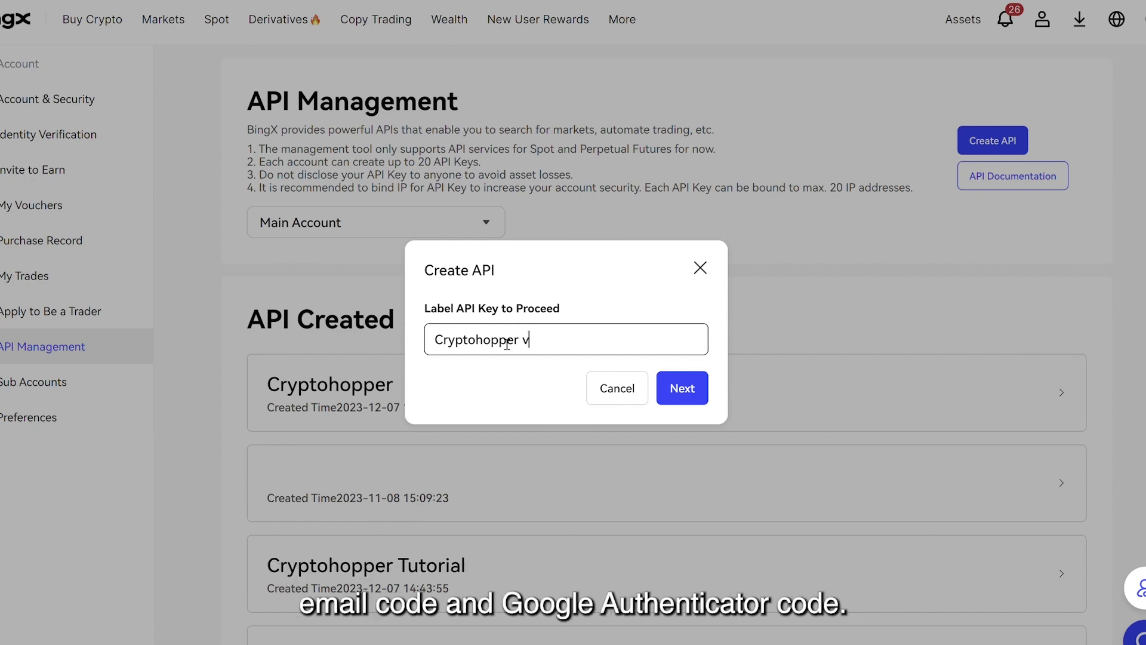
pyautogui.write('video')
# Pass security verification with an email code and the slide puzzle.
pyautogui.click(682, 388)
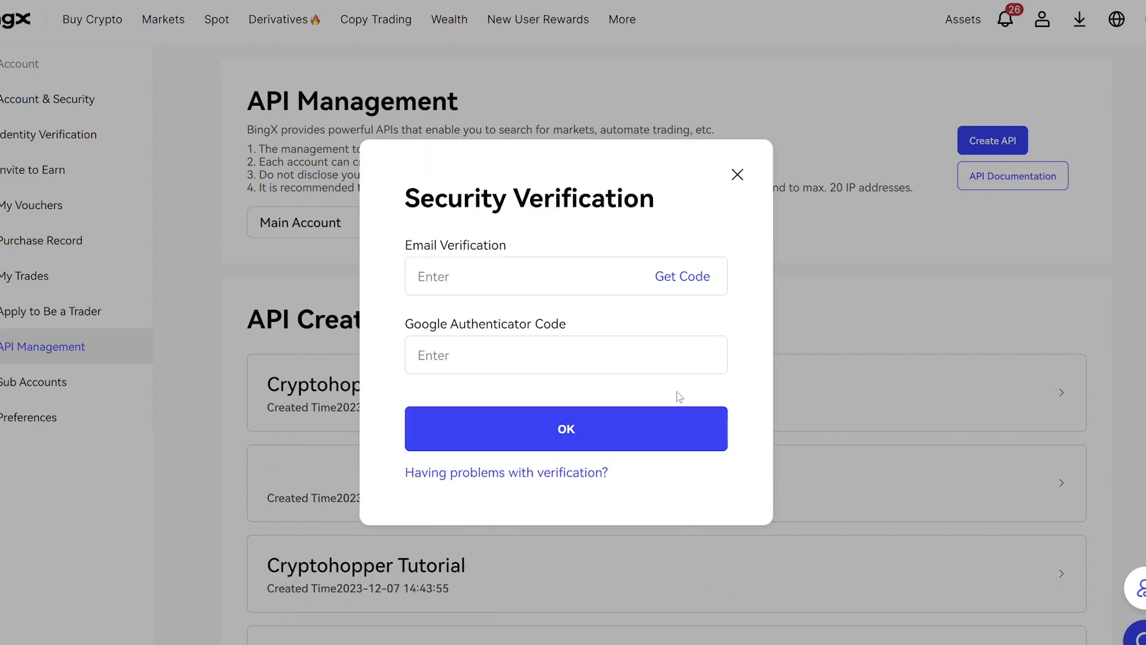
pyautogui.click(686, 276)
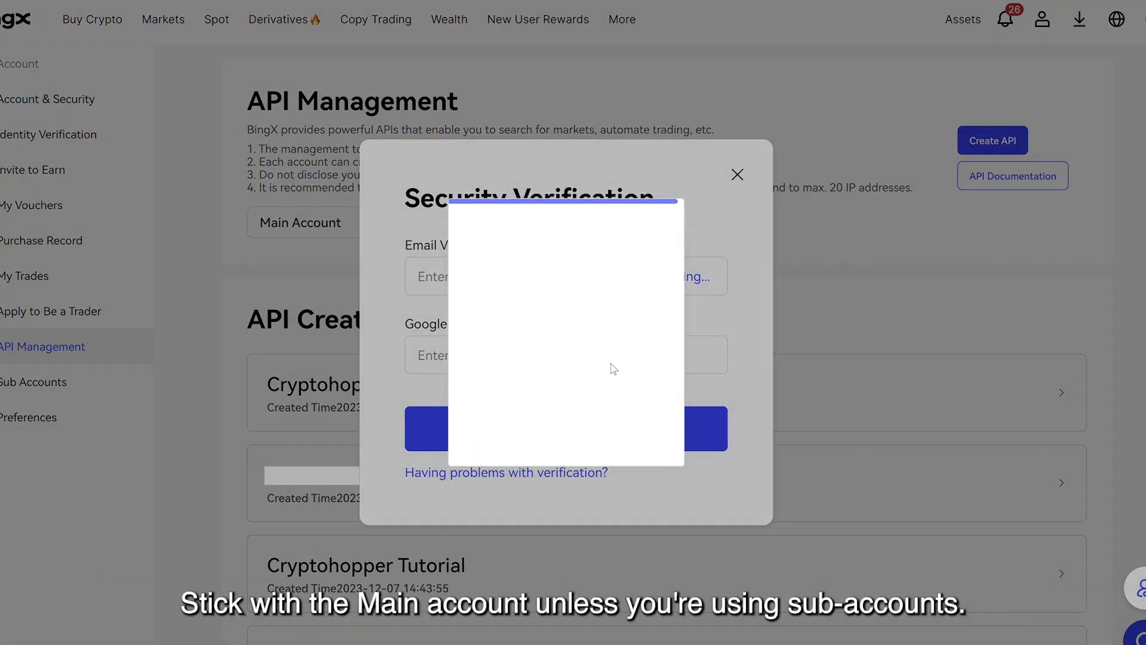
pyautogui.moveTo(488, 404); pyautogui.dragTo(573, 405)
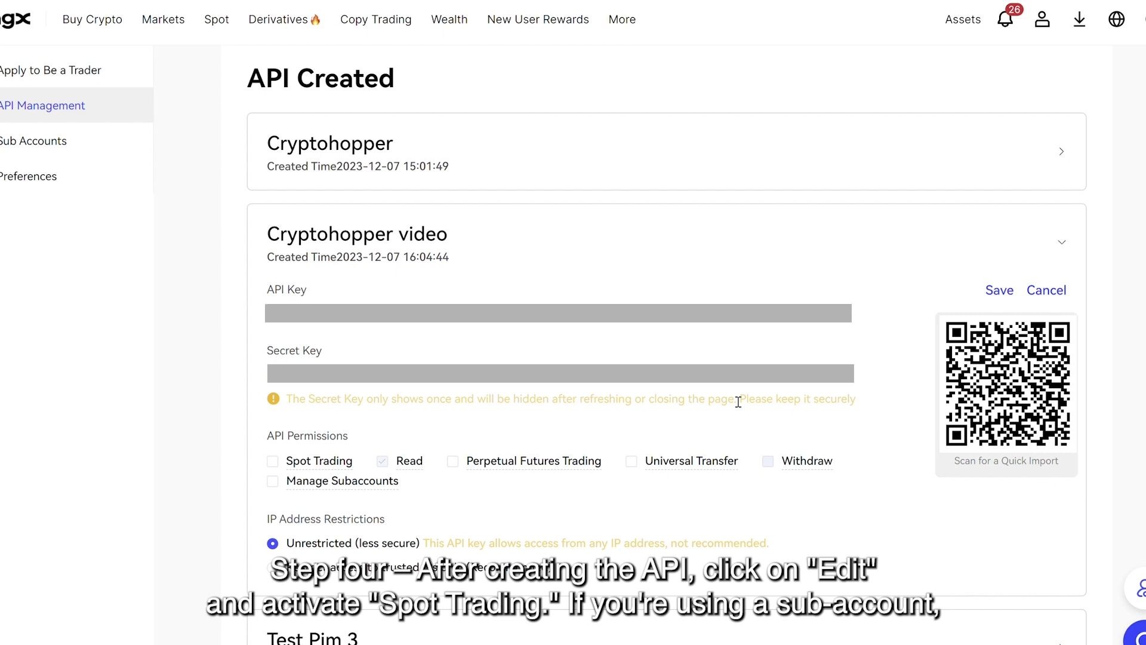
# Restrict the Cryptohopper video key to trusted IPs only.
pyautogui.click(273, 300)
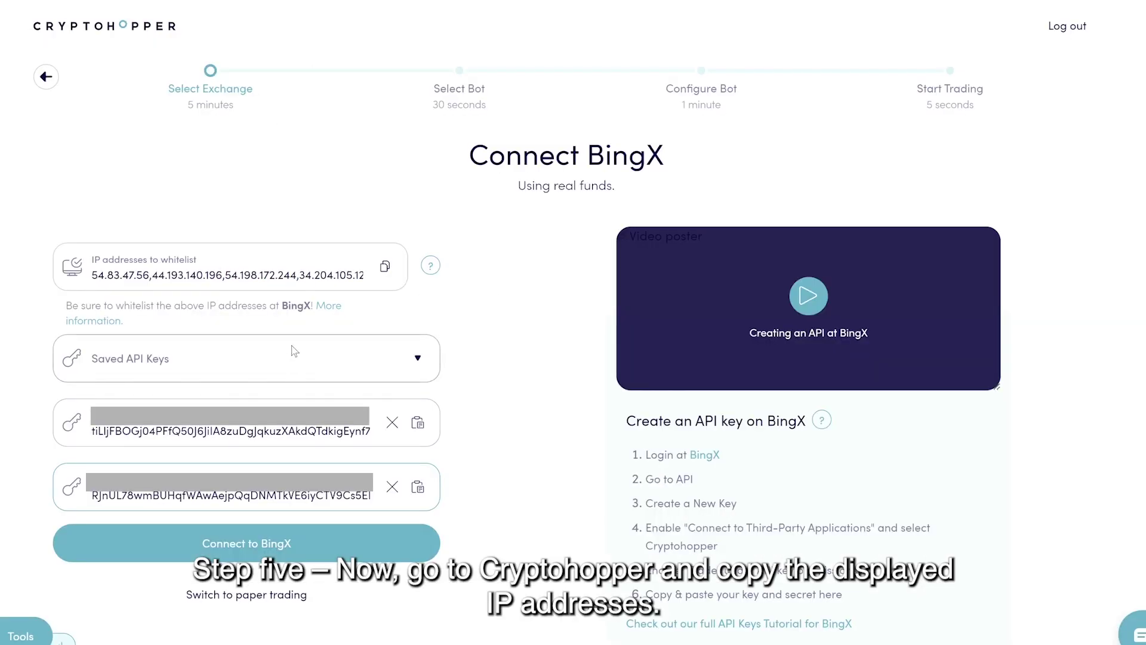
# Copy Cryptohopper's whitelist IP addresses.
pyautogui.click(386, 266)
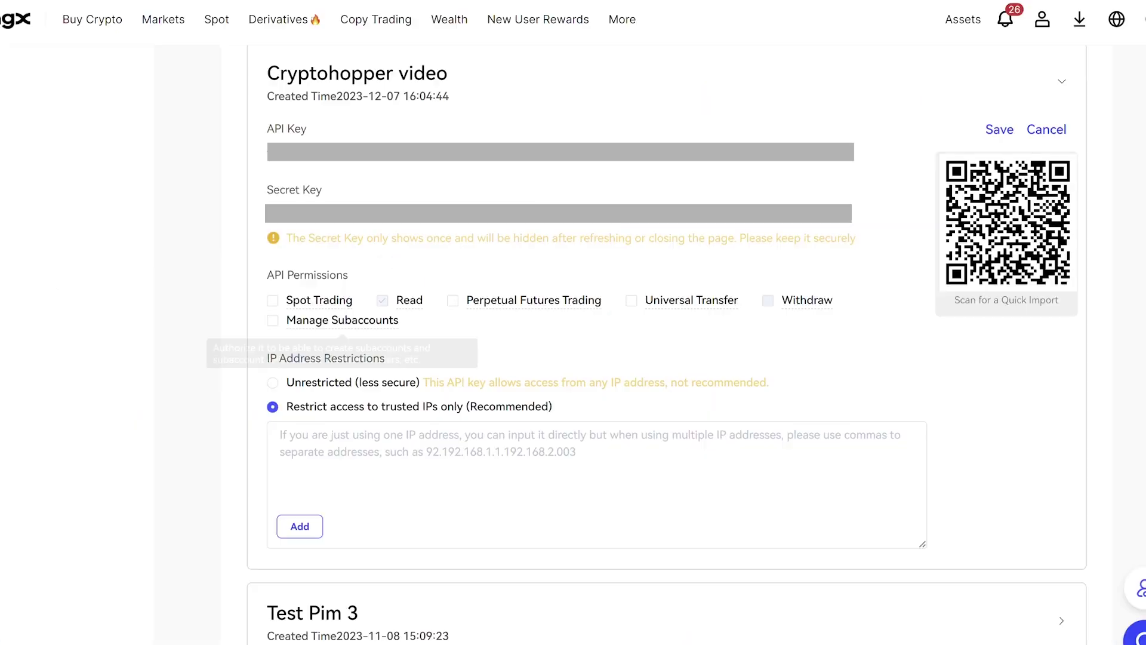
# Paste the six IPs into BingX's whitelist and the API key into Cryptohopper.
pyautogui.hotkey('ctrl', 'v')
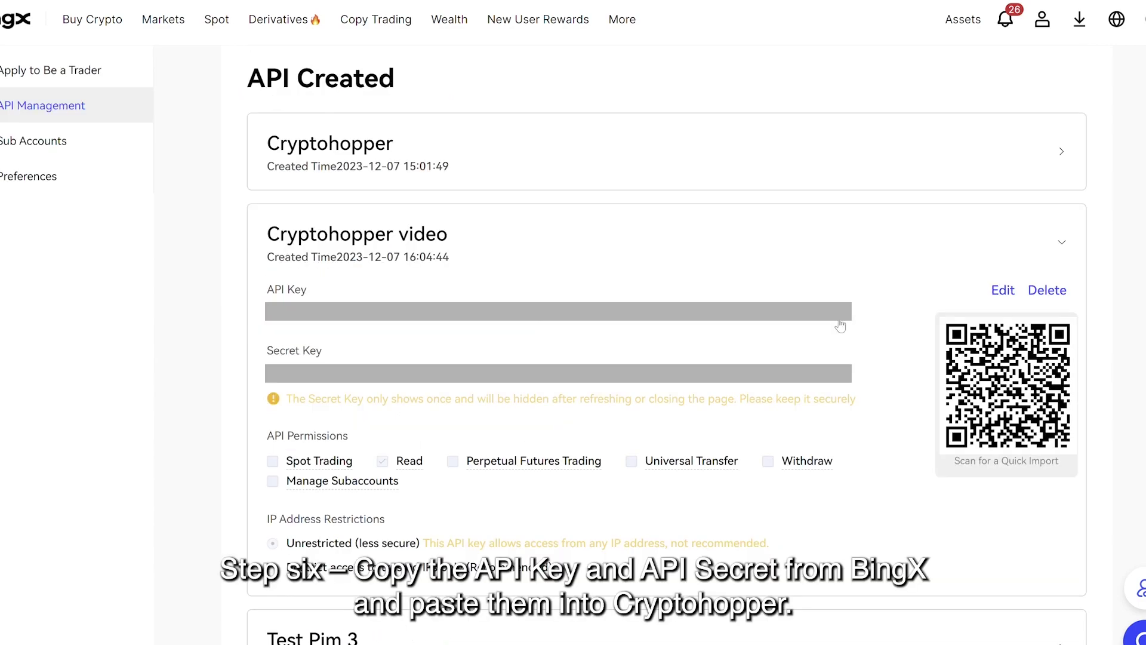
pyautogui.click(207, 422)
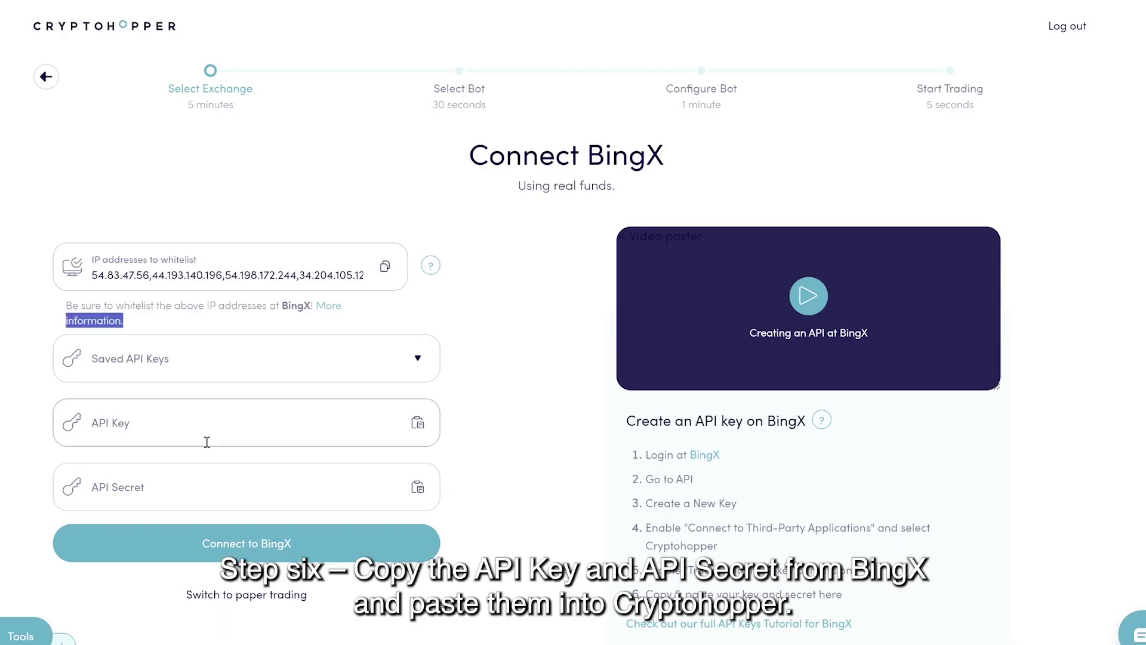
pyautogui.hotkey('ctrl', 'v')
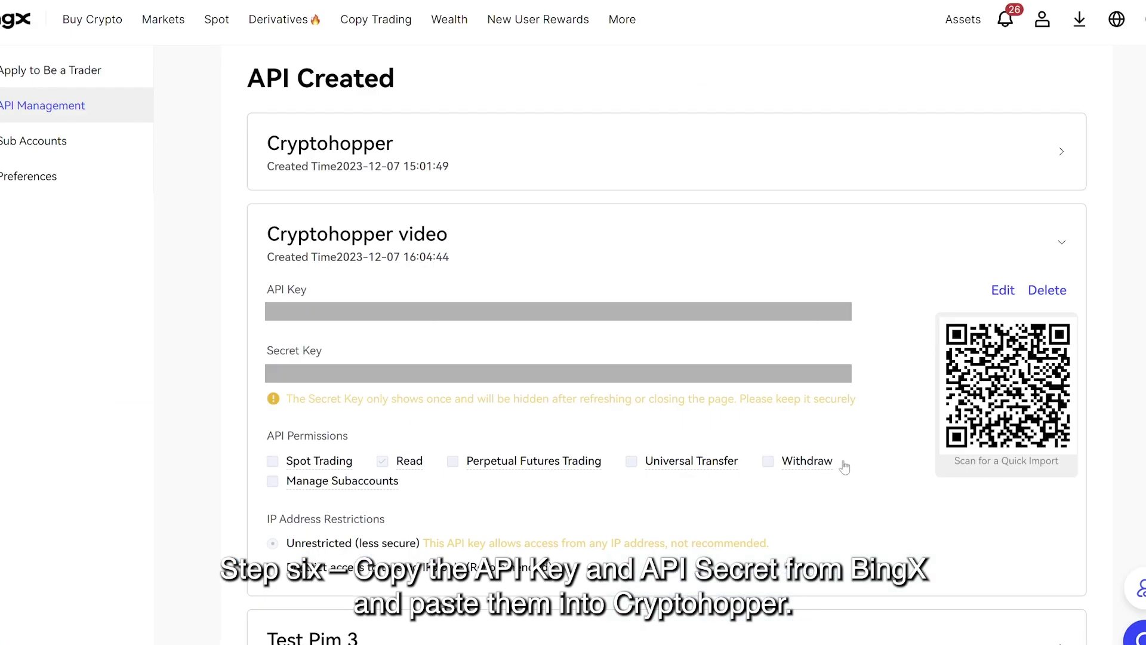
# Copy the BingX secret key into Cryptohopper's API Secret field.
pyautogui.click(847, 386)
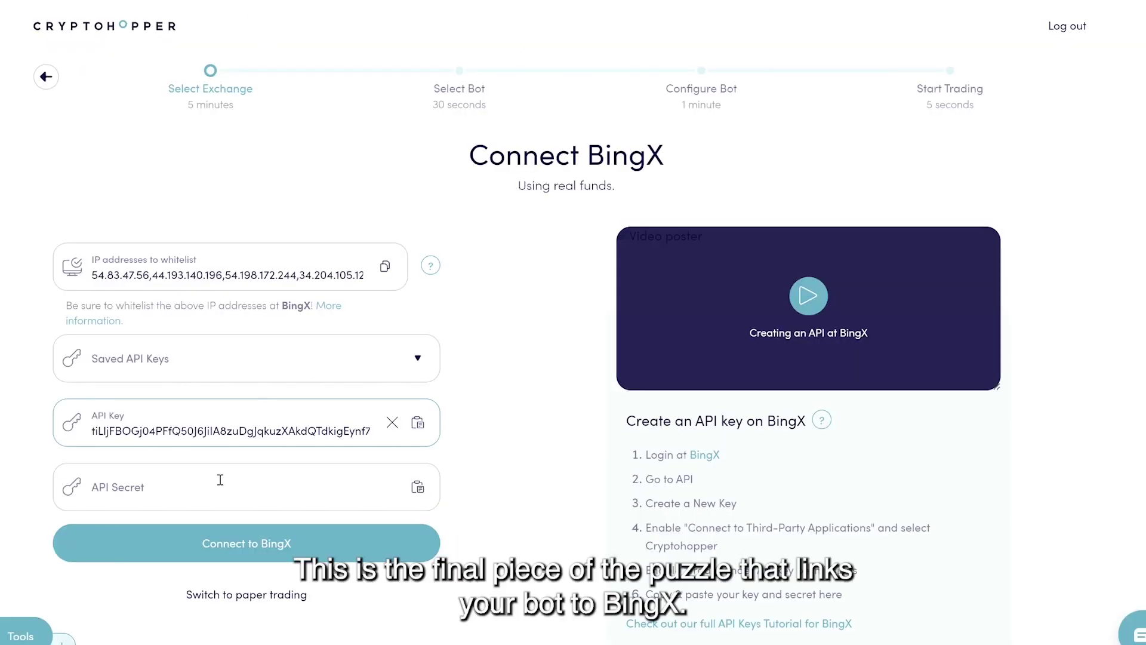
pyautogui.click(228, 488)
pyautogui.hotkey('ctrl', 'v')
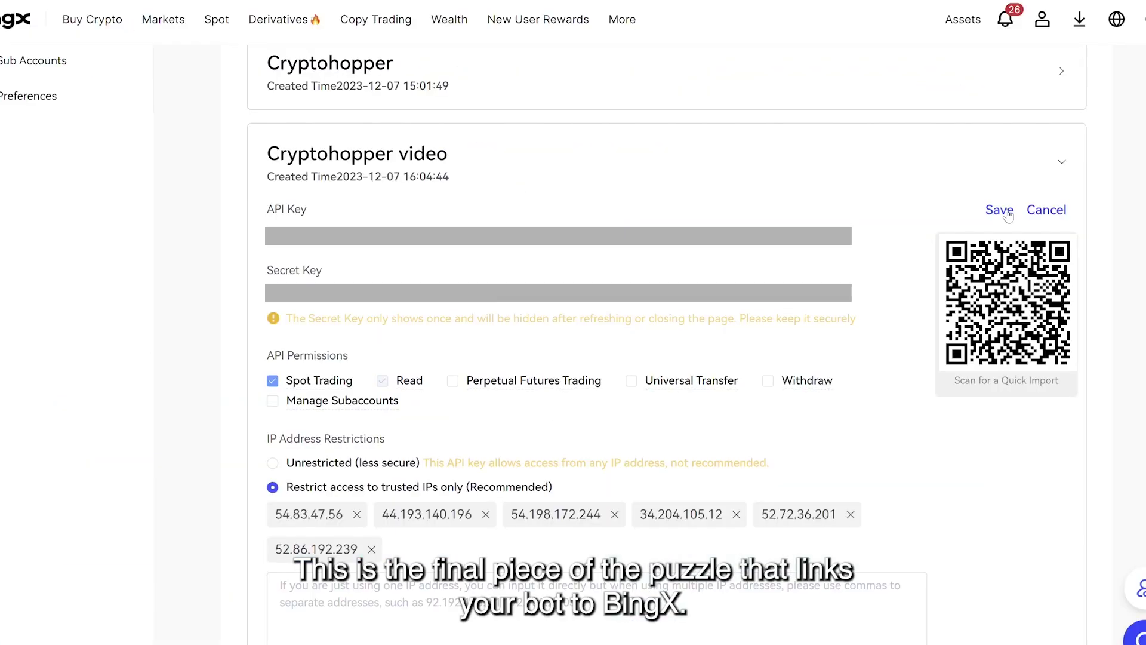
# Save the Cryptohopper video key, requesting an email code and solving the slide captcha.
pyautogui.click(999, 209)
pyautogui.click(682, 276)
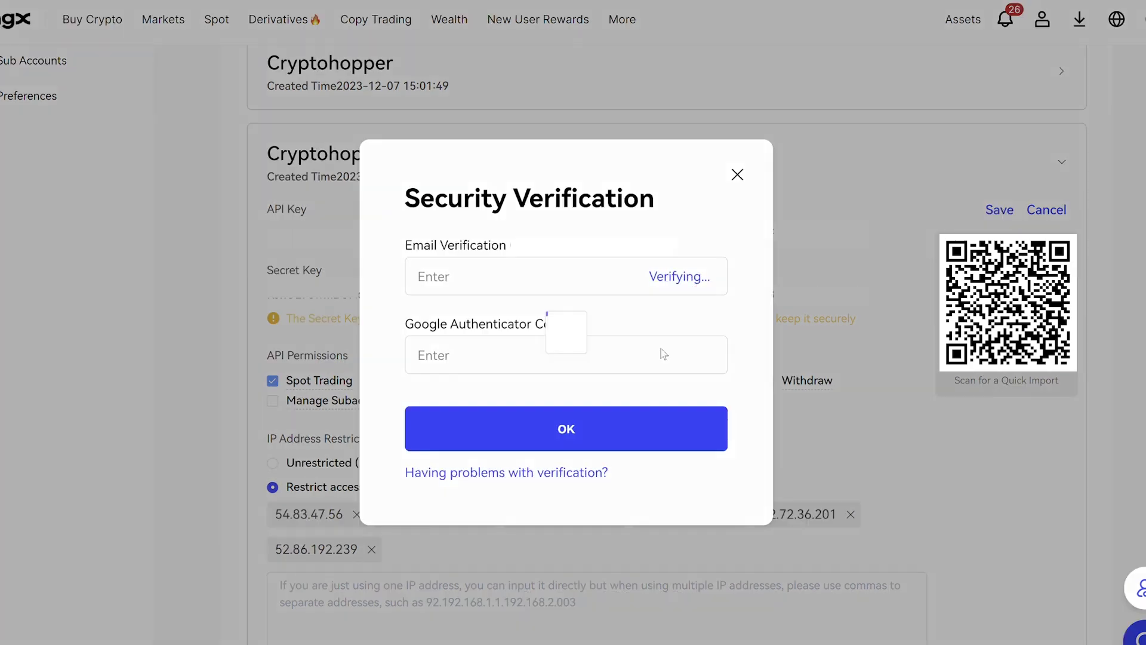
pyautogui.moveTo(487, 404); pyautogui.dragTo(568, 404)
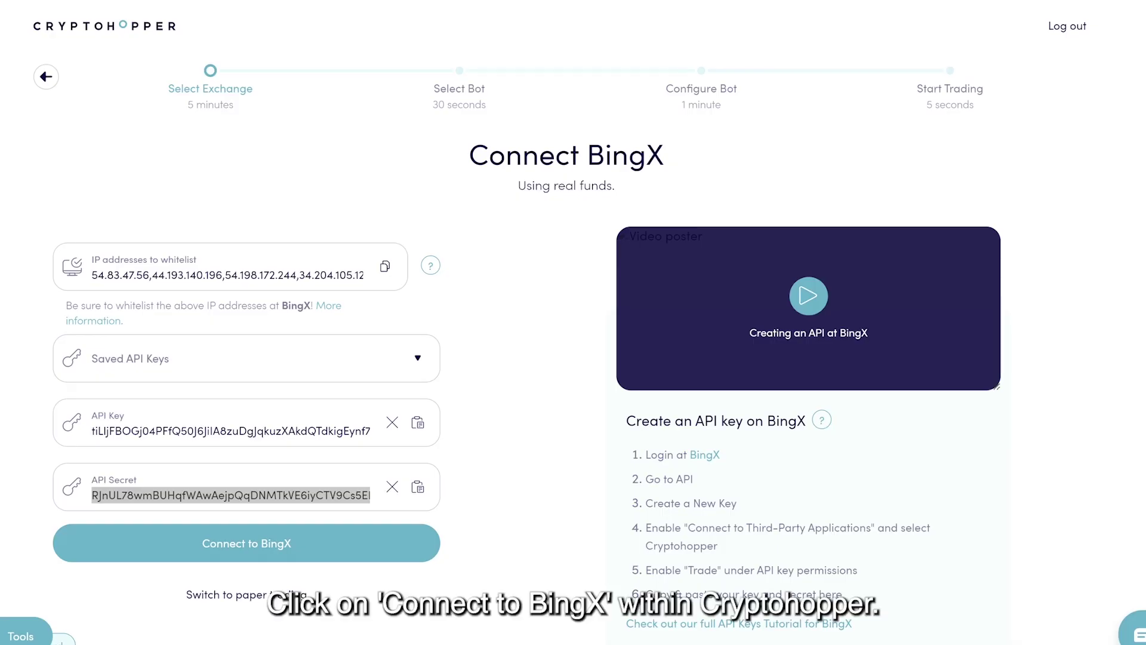
# Start Cryptohopper's BingX connection with the pasted API key and secret.
pyautogui.click(353, 545)
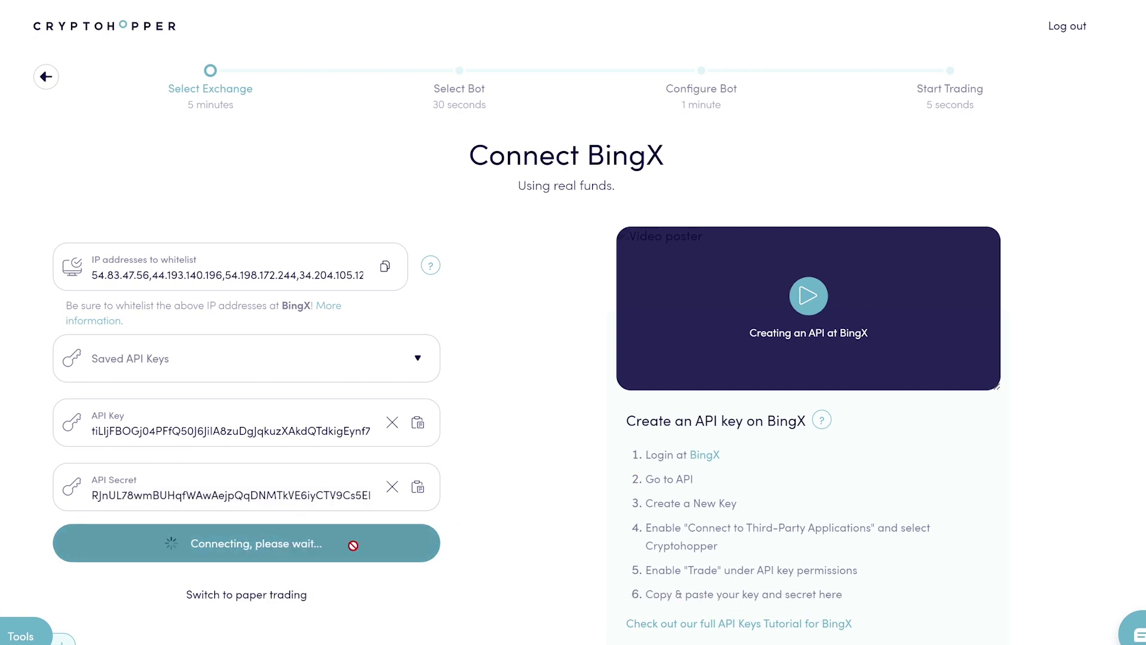